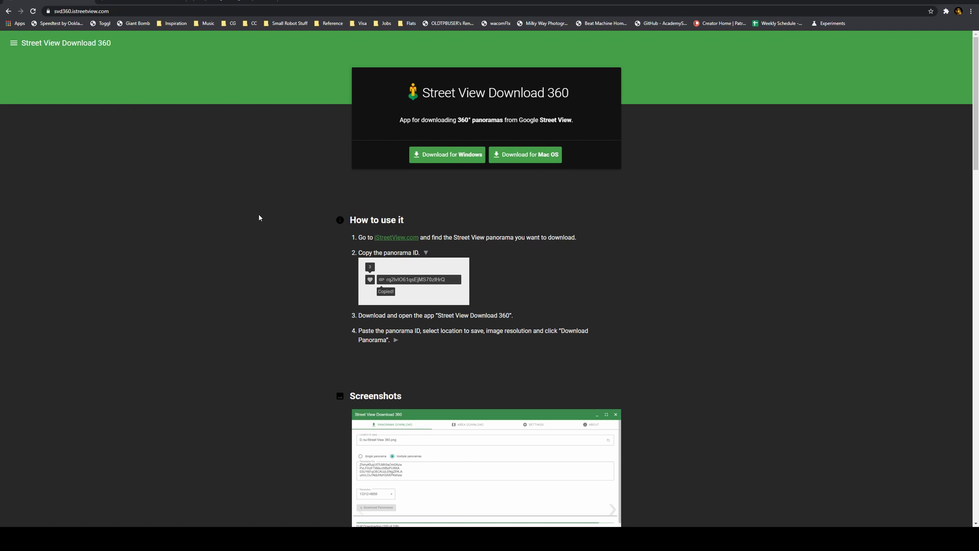
Launch the Street View Download 360 app by searching 'street' in the Start menu
key("super")
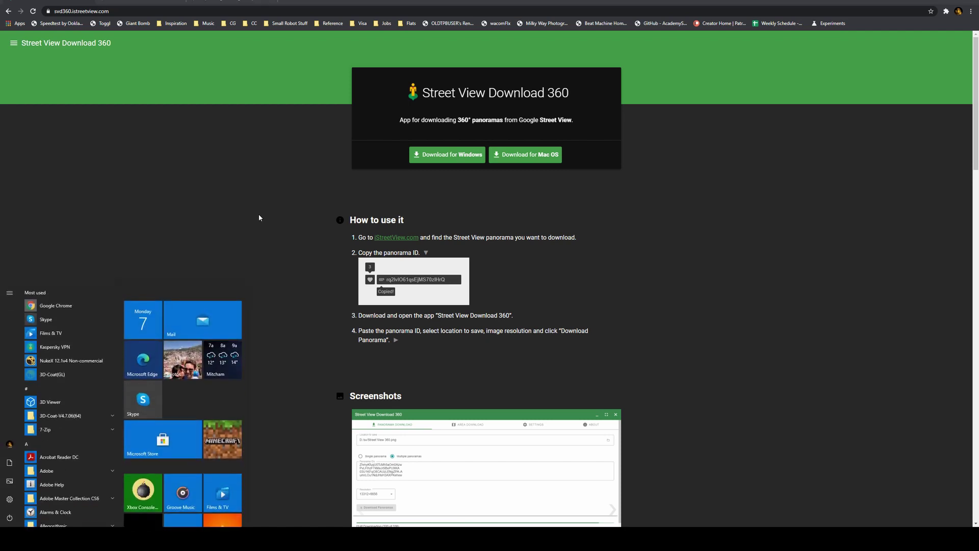
type("street")
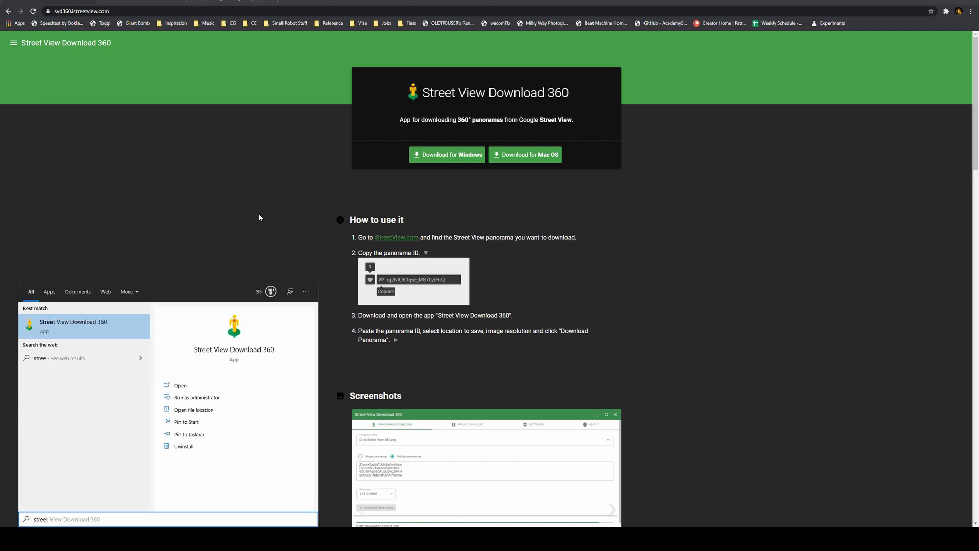
key("Return")
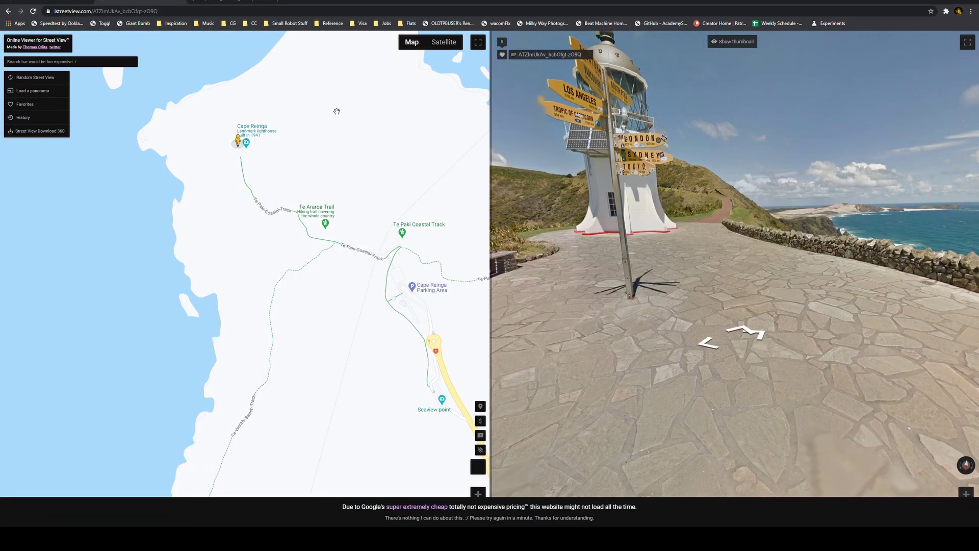
Move the map to Cape Reinga and drop Pegman into a panorama near the lighthouse
scroll(313, 196, "down", 2)
scroll(357, 184, "up", 3)
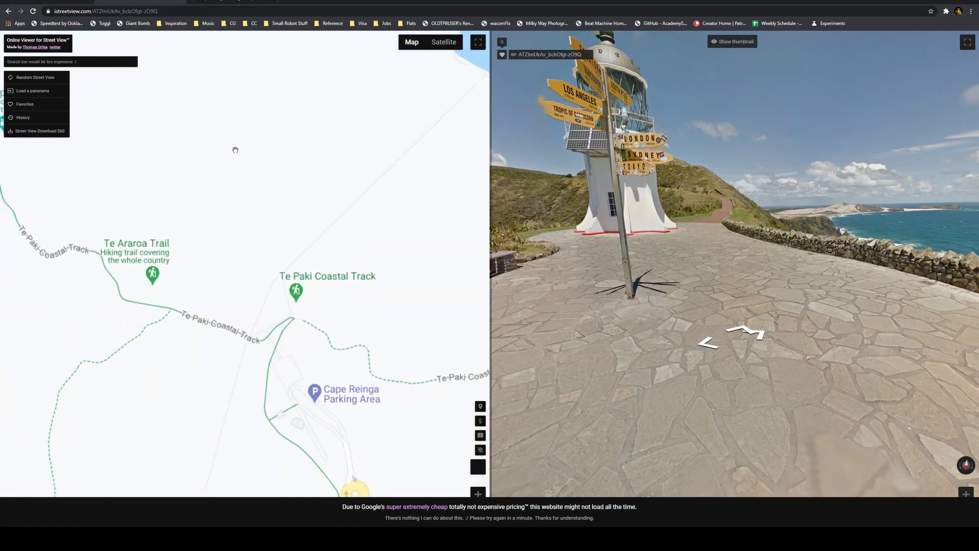
left_click_drag(234, 148, 530, 208)
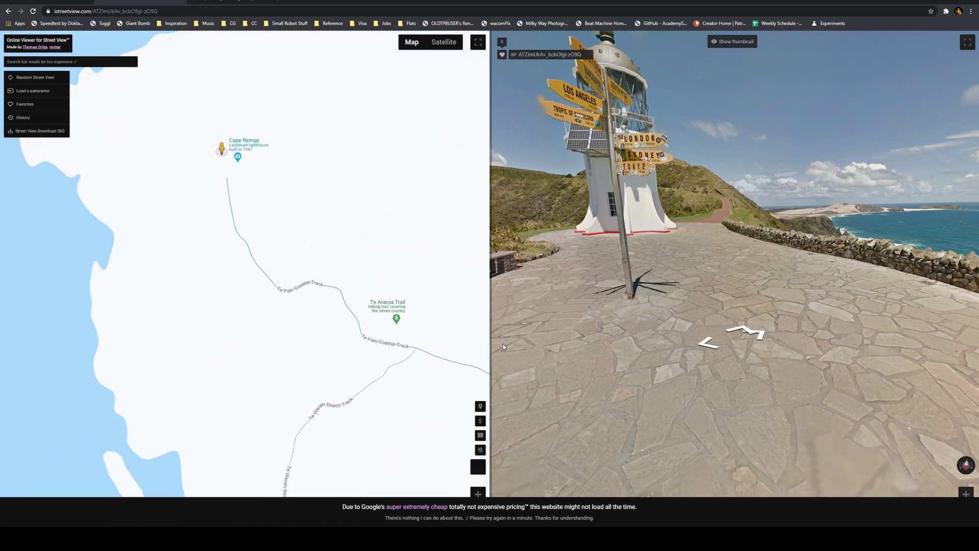
scroll(482, 418, "up", 2)
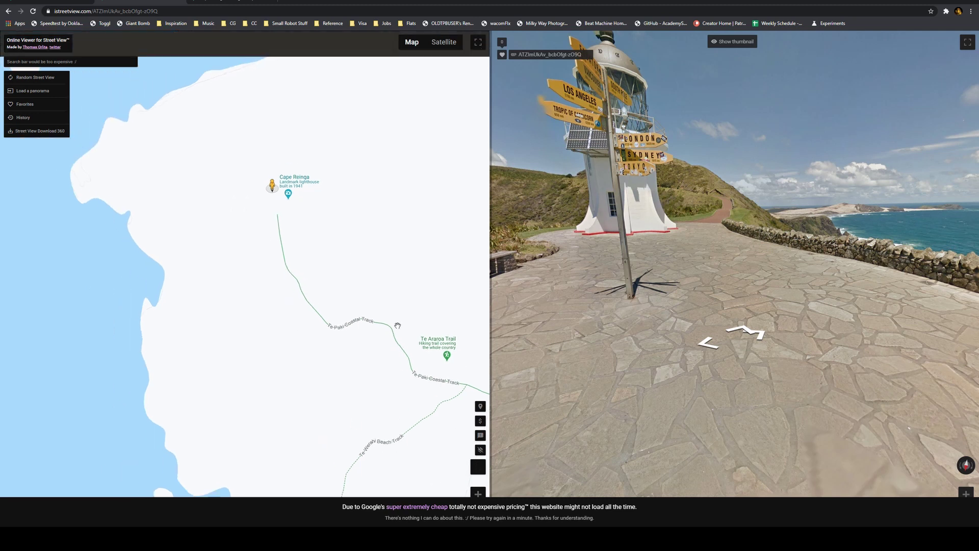
left_click_drag(478, 467, 186, 84)
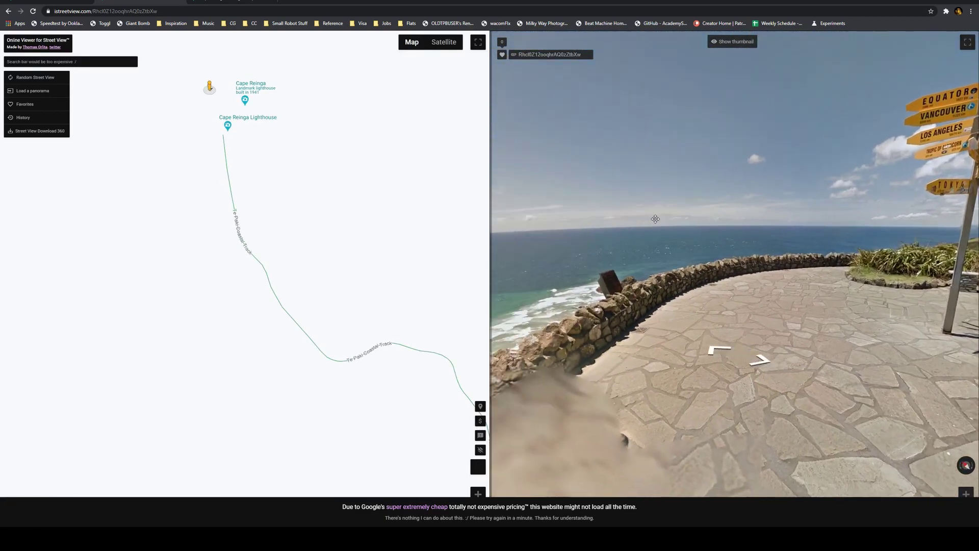
Step forward, turn the view toward the sea and beach, and copy the panorama ID
left_click(746, 315)
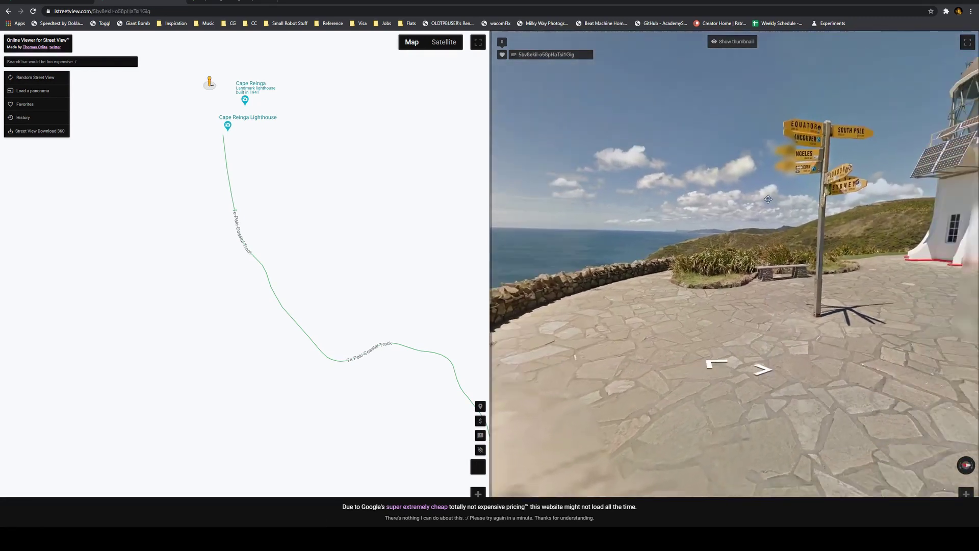
left_click_drag(816, 232, 647, 239)
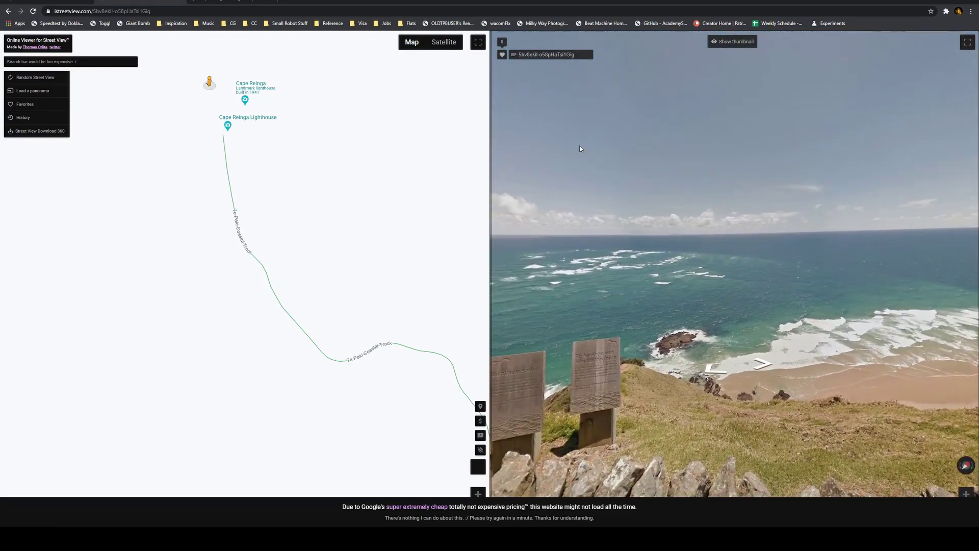
left_click(539, 55)
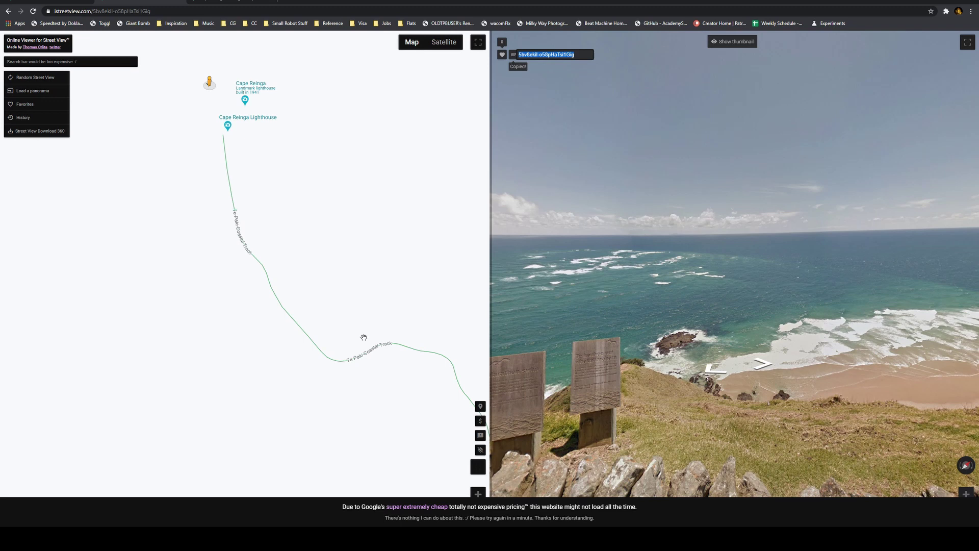
Paste the copied Cape Reinga panorama ID into the downloader's Panorama ID field
key("alt+Tab")
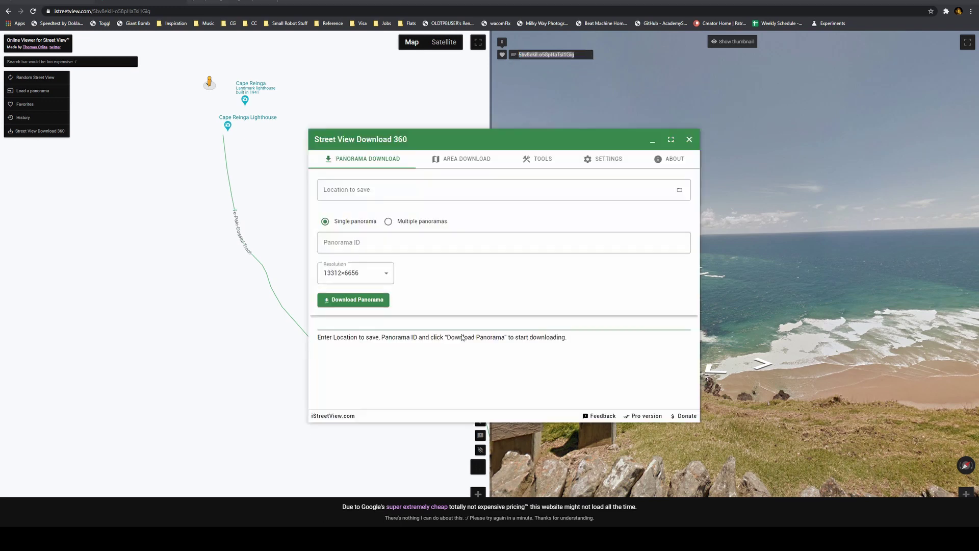
left_click(380, 243)
key("ctrl+v")
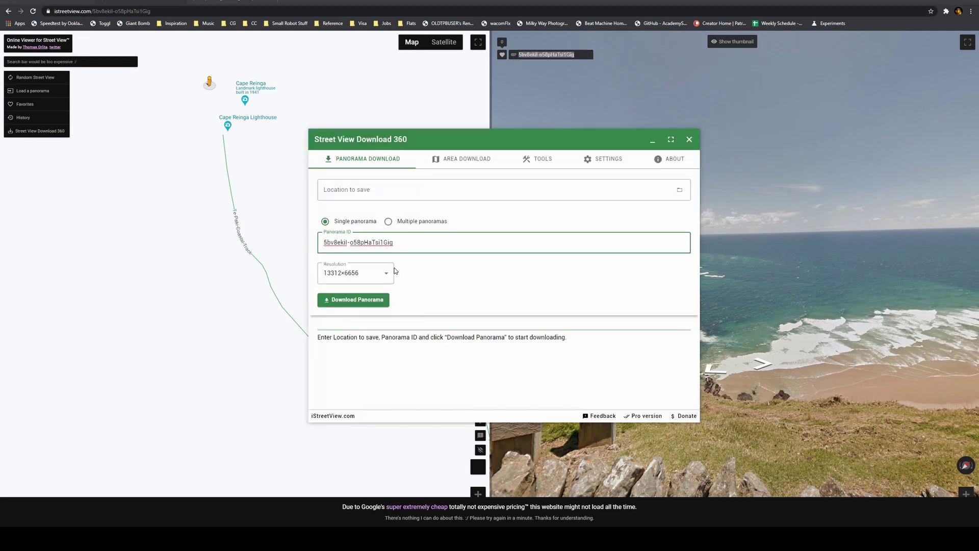
left_click(380, 300)
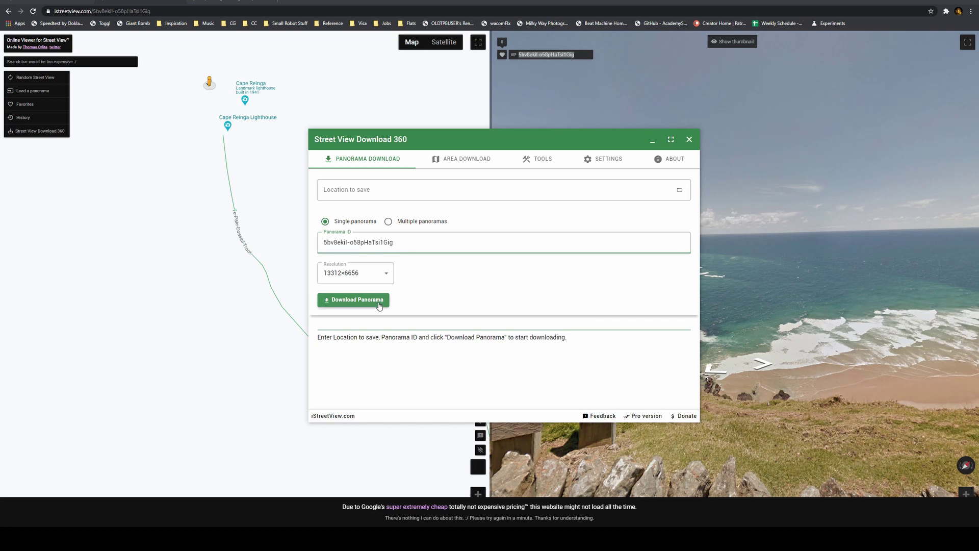
Set the output to capeReinga.jpg on the Desktop and start the 13312×6656 download
left_click(515, 189)
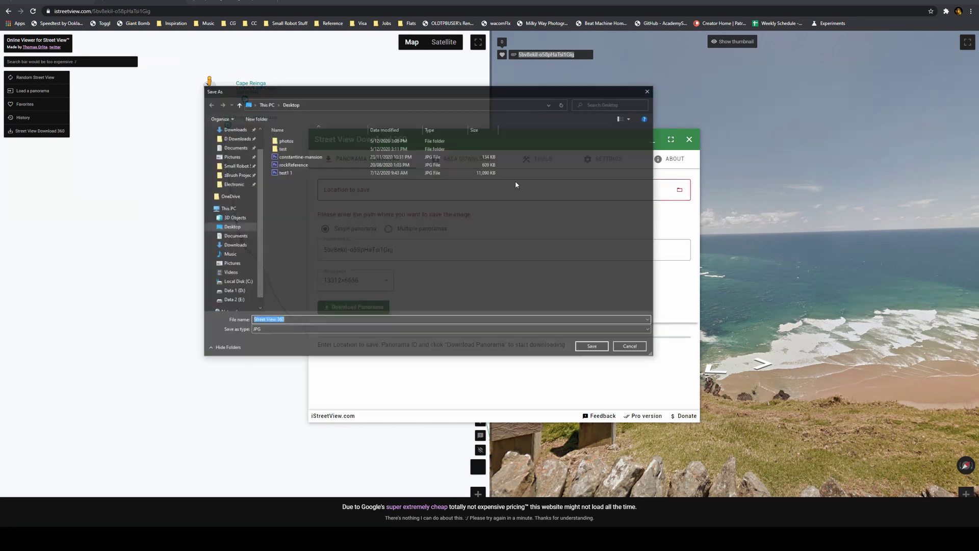
type("capeReinga")
left_click(459, 329)
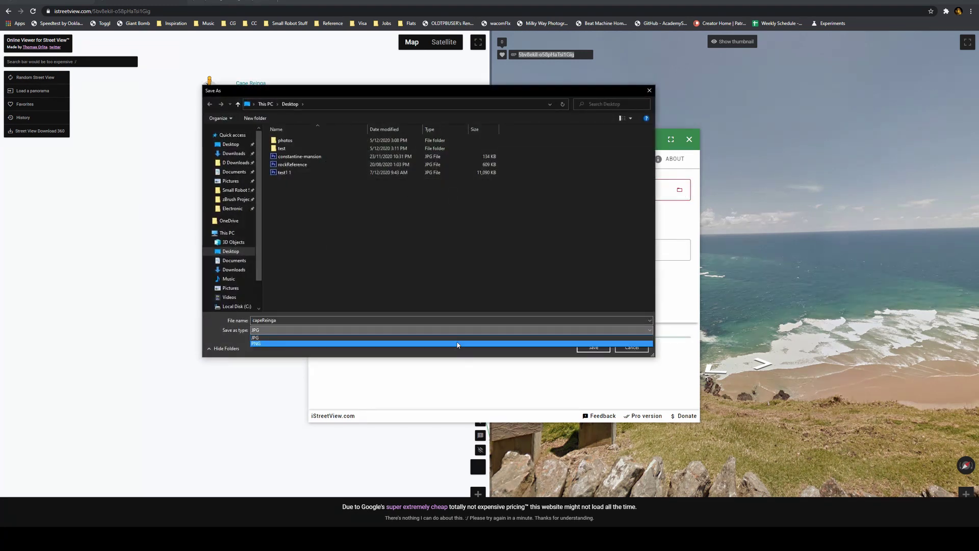
left_click(474, 351)
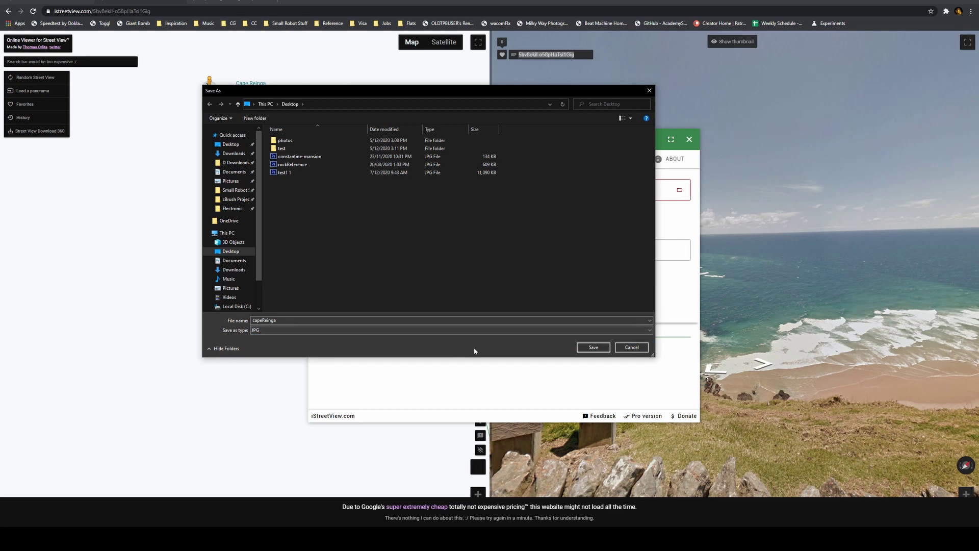
left_click(594, 348)
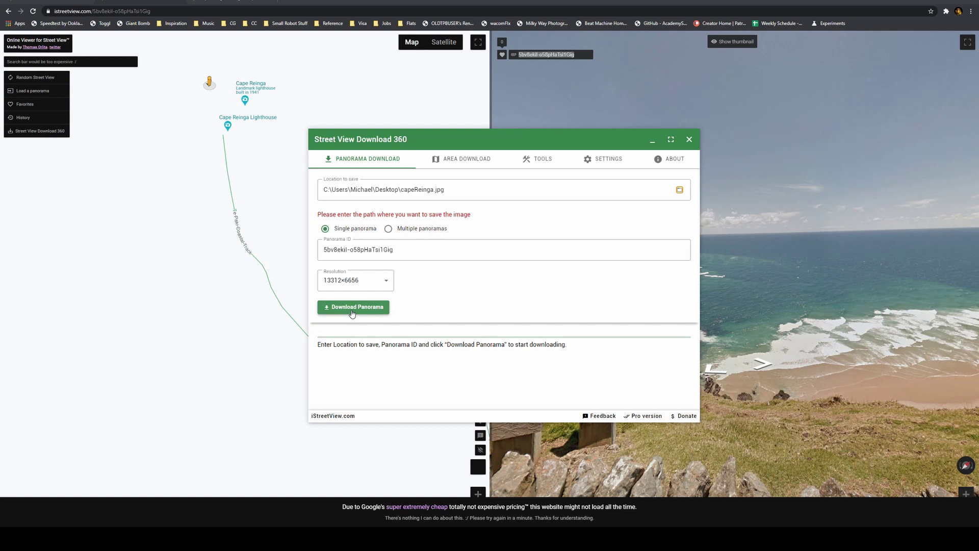
left_click(351, 312)
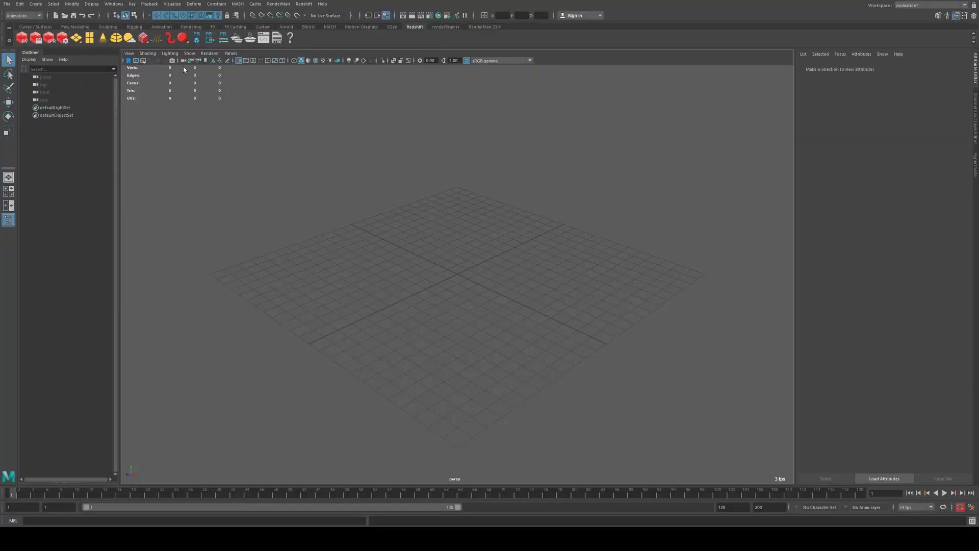
Create a polygon plane scaled up to fill the grid, then add a polygon sphere
left_click(75, 26)
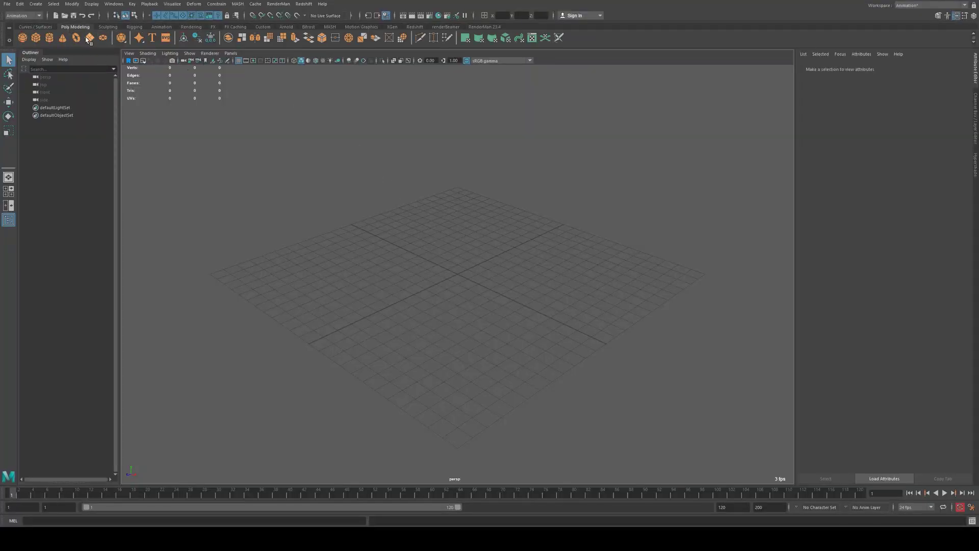
left_click(89, 38)
key("r")
left_click_drag(458, 275, 750, 445)
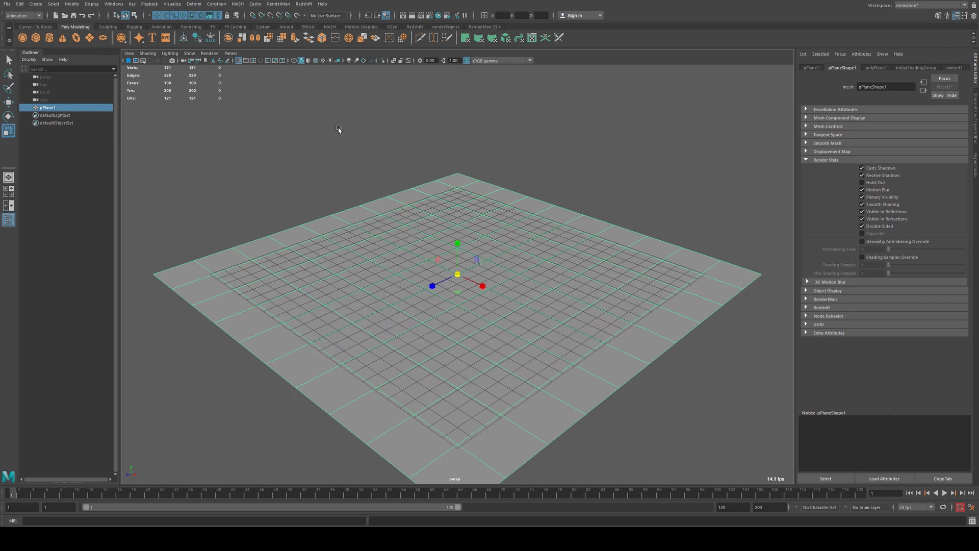
left_click(339, 127)
left_click(23, 38)
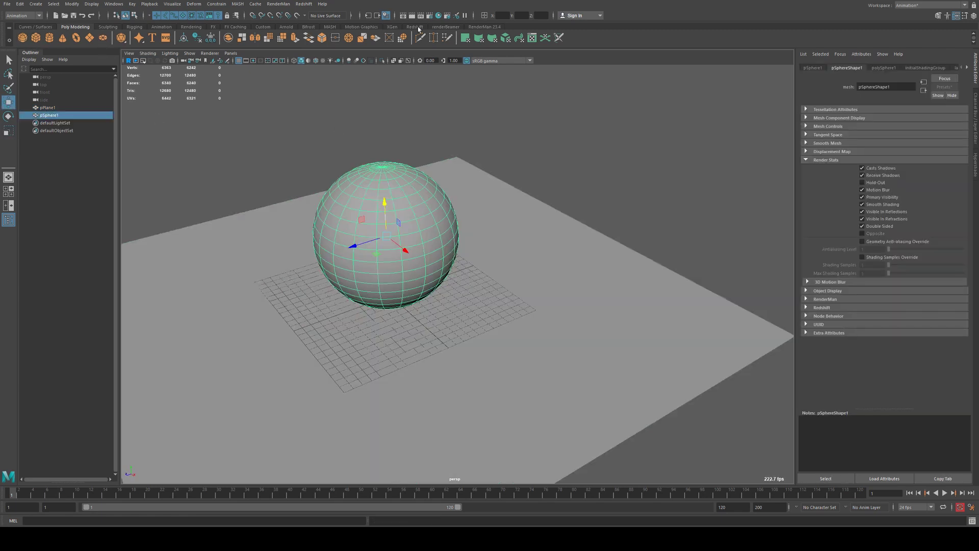
Add a Redshift dome light and browse the Desktop for a capeReinga Dome Map, then cancel
left_click(414, 26)
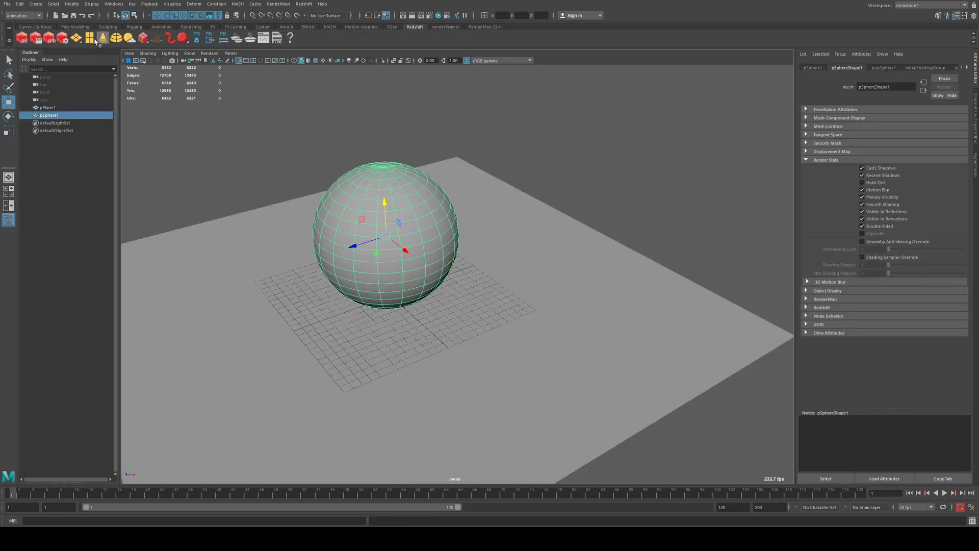
left_click(115, 38)
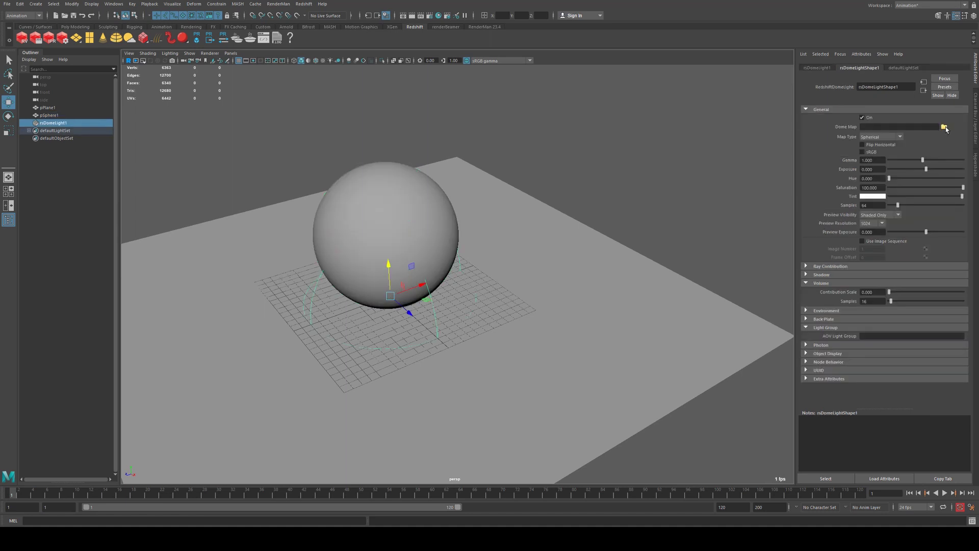
left_click(944, 126)
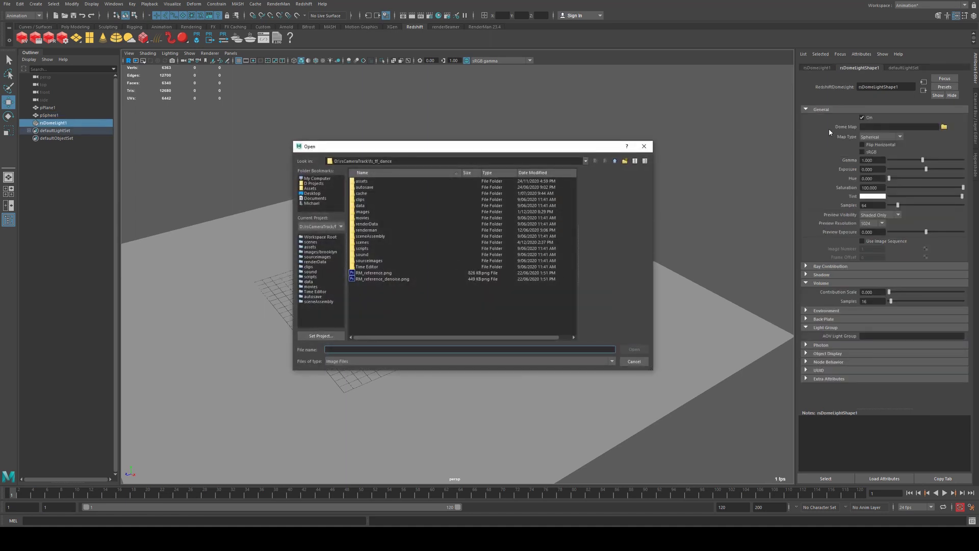
left_click(309, 195)
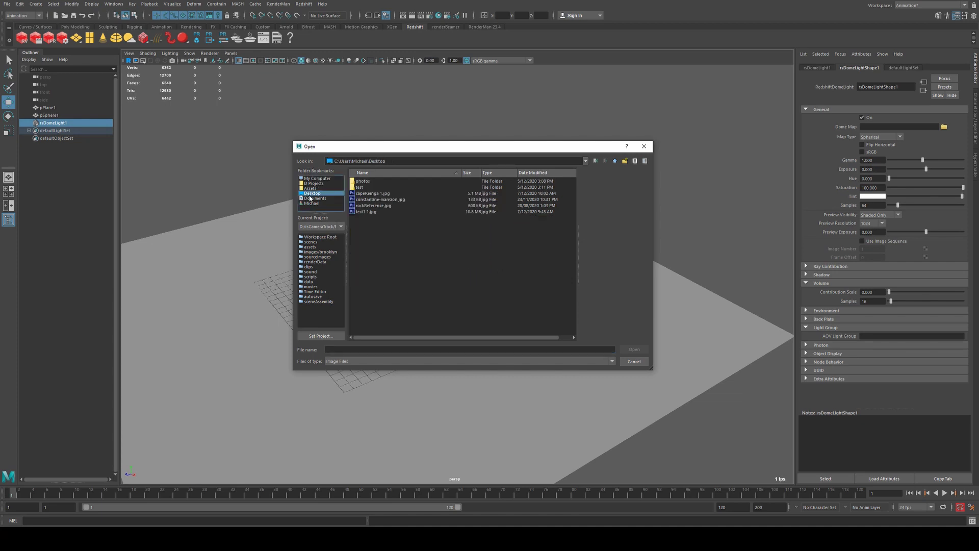
left_click(380, 193)
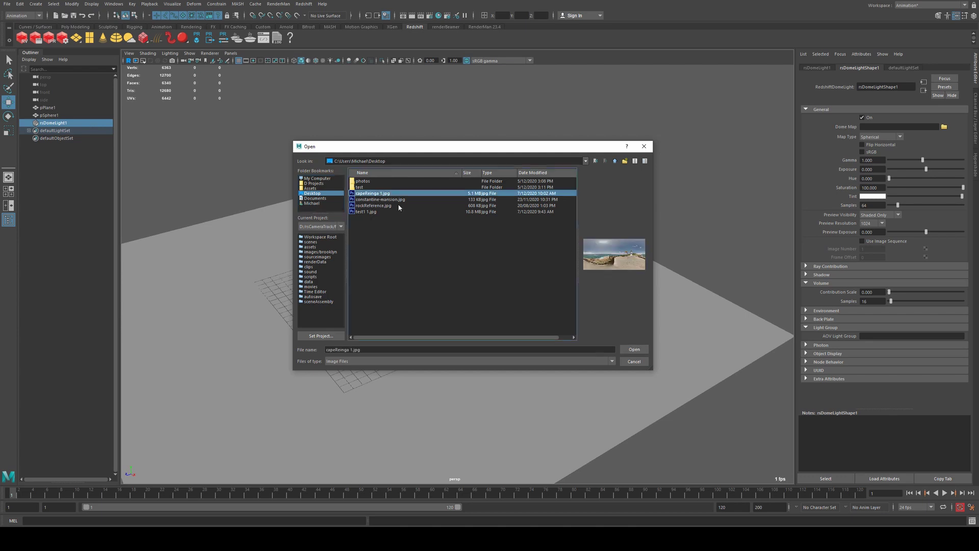
left_click(634, 362)
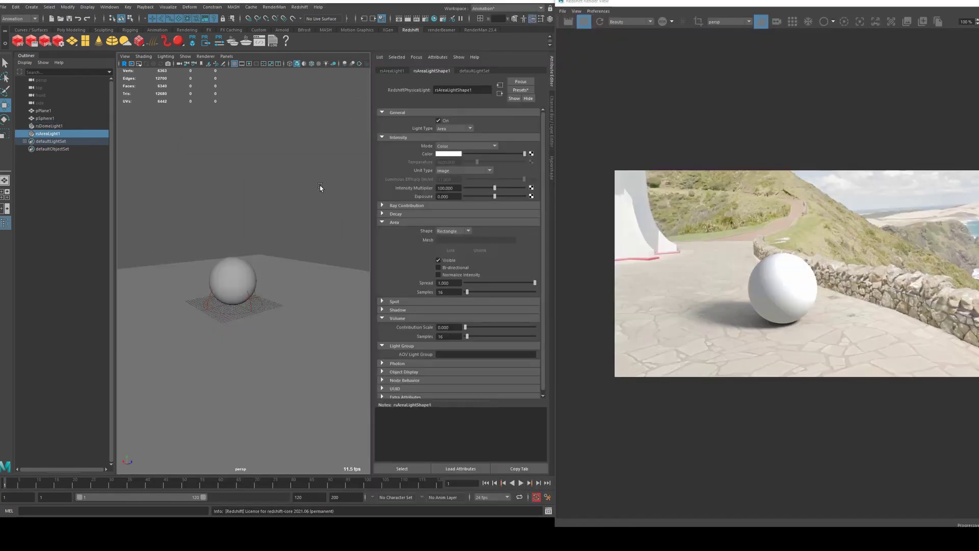
Select pPlane1 to check its render stats and orbit the camera to a low side-on view
left_click(273, 308)
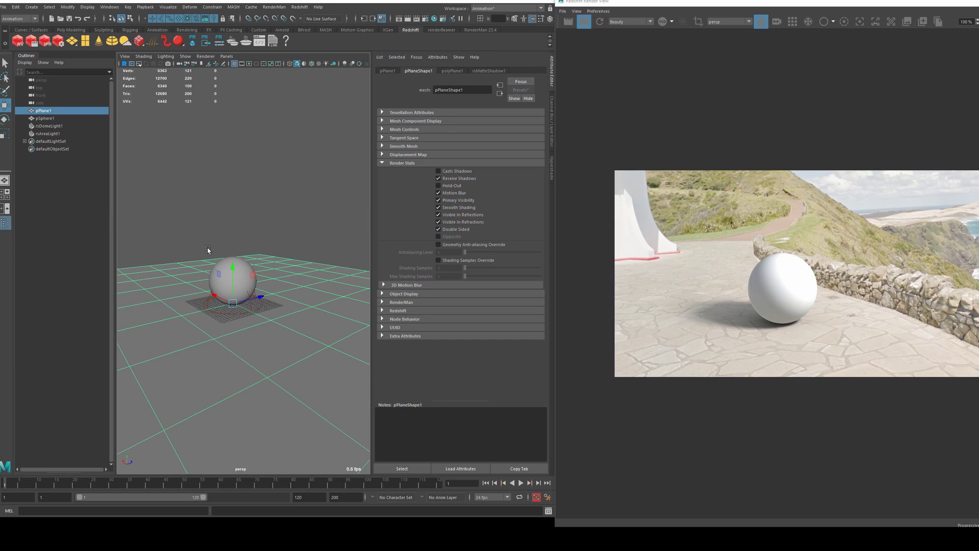
left_click_drag(204, 237, 377, 240, "alt")
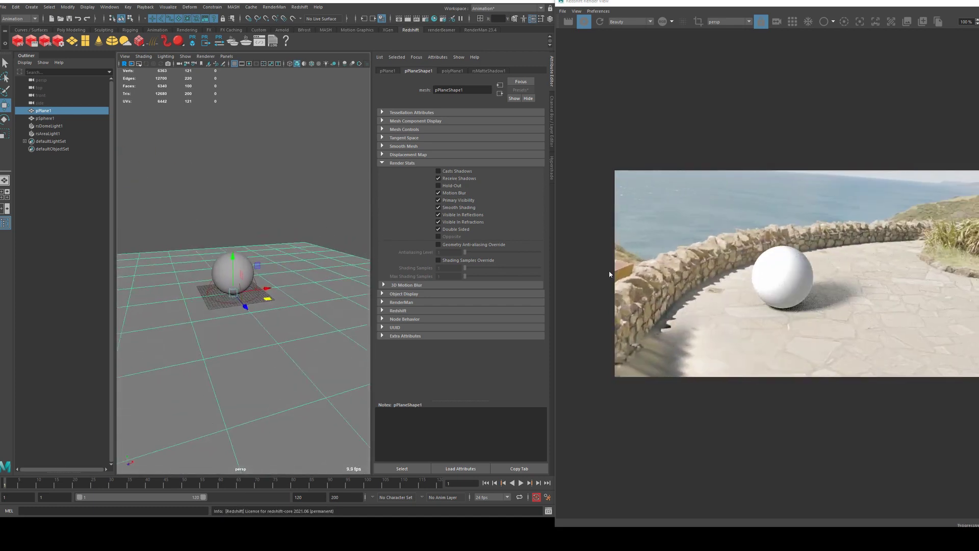